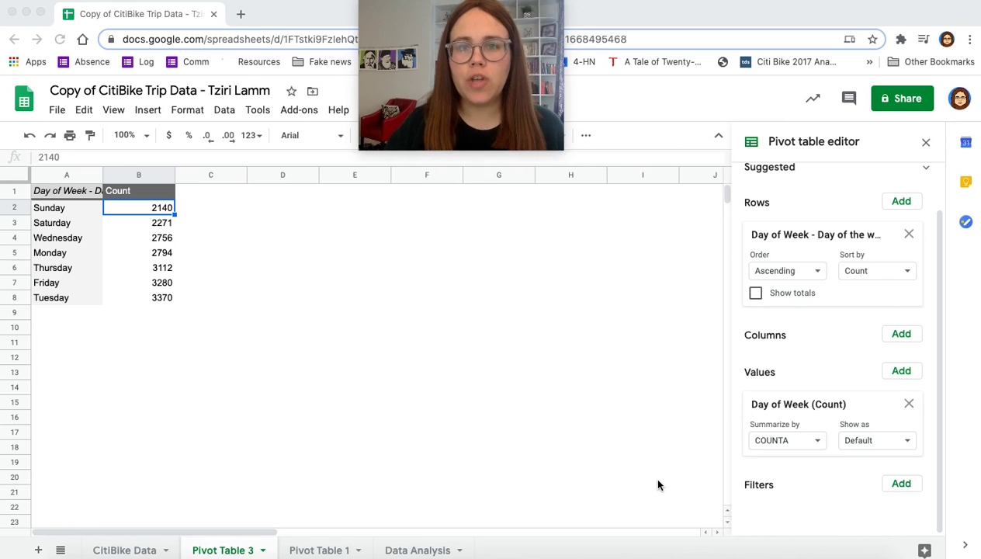
Create a pivot table from all the CitiBike Data rows, placed in the existing sheet at 'Pivot Table 3'!D1.
click(121, 551)
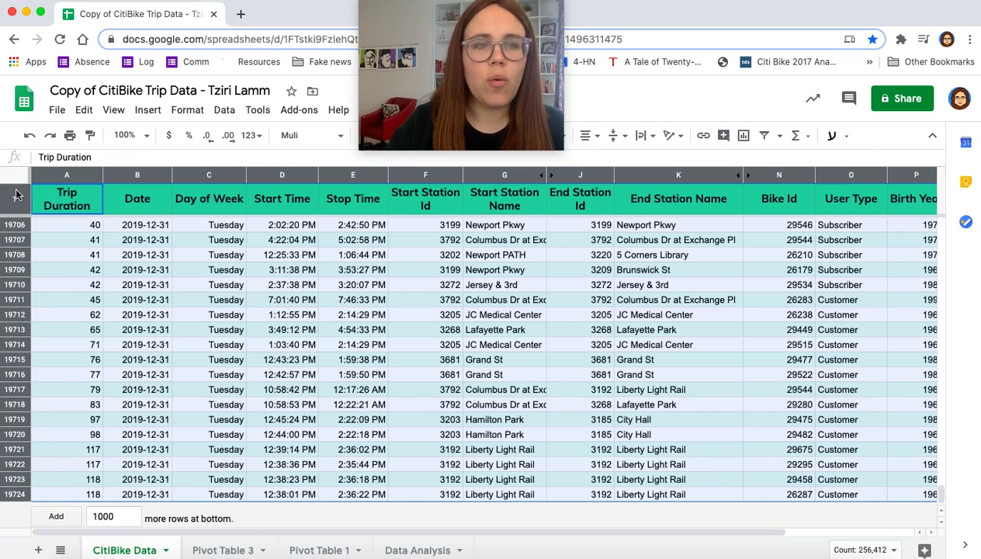
click(224, 110)
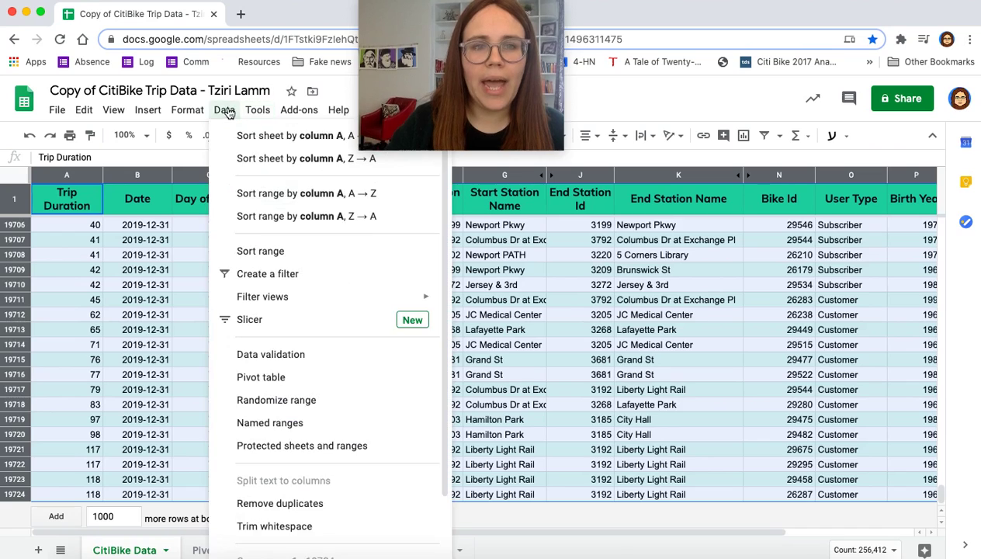
click(277, 381)
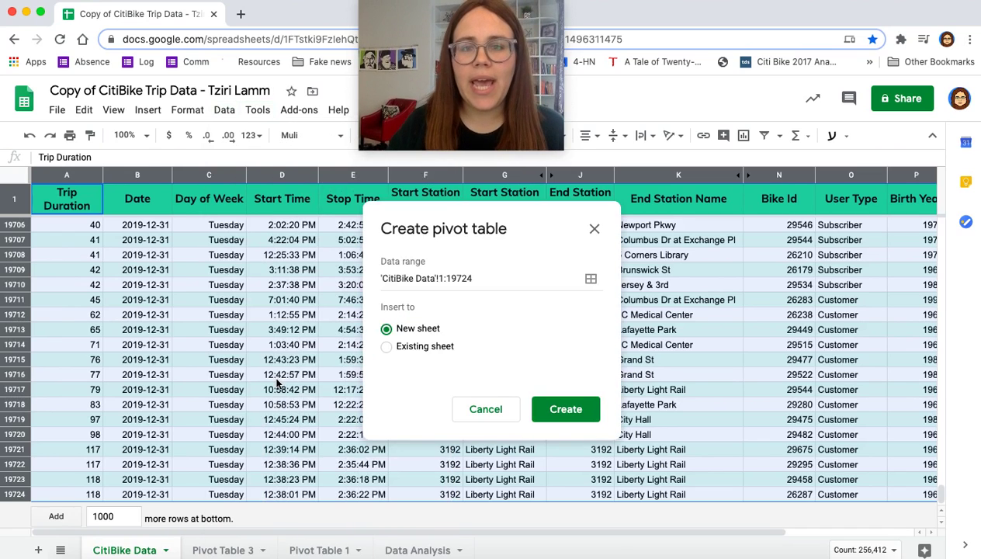
click(424, 347)
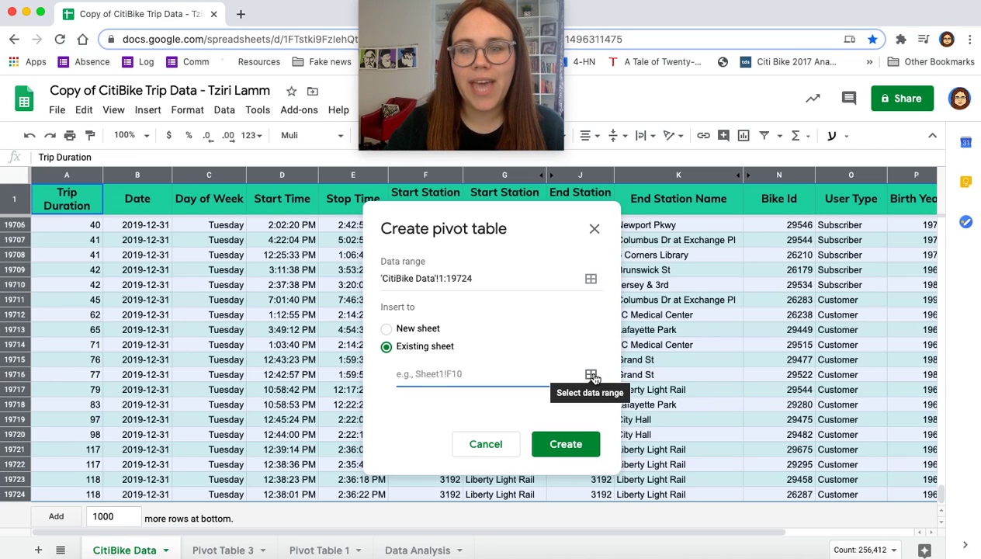
click(591, 375)
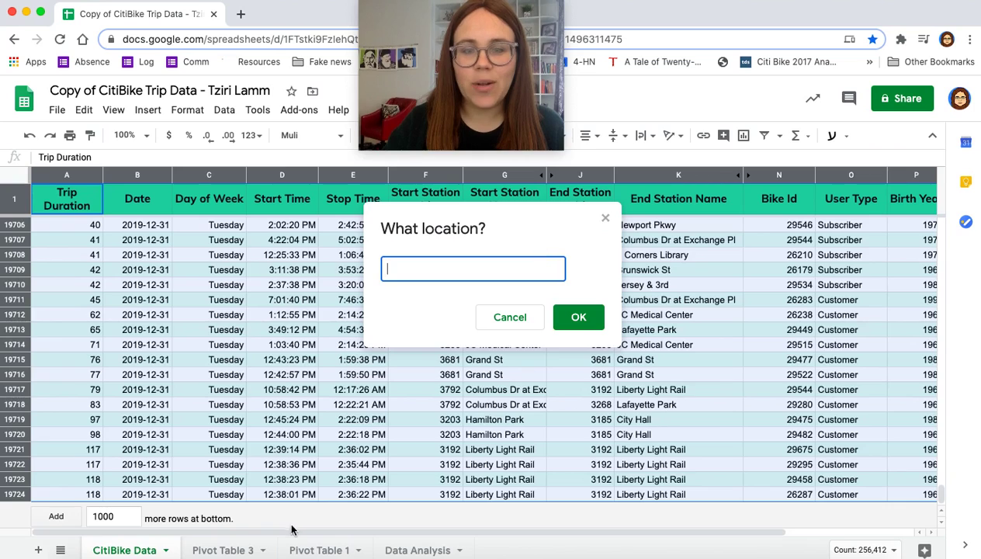
click(243, 551)
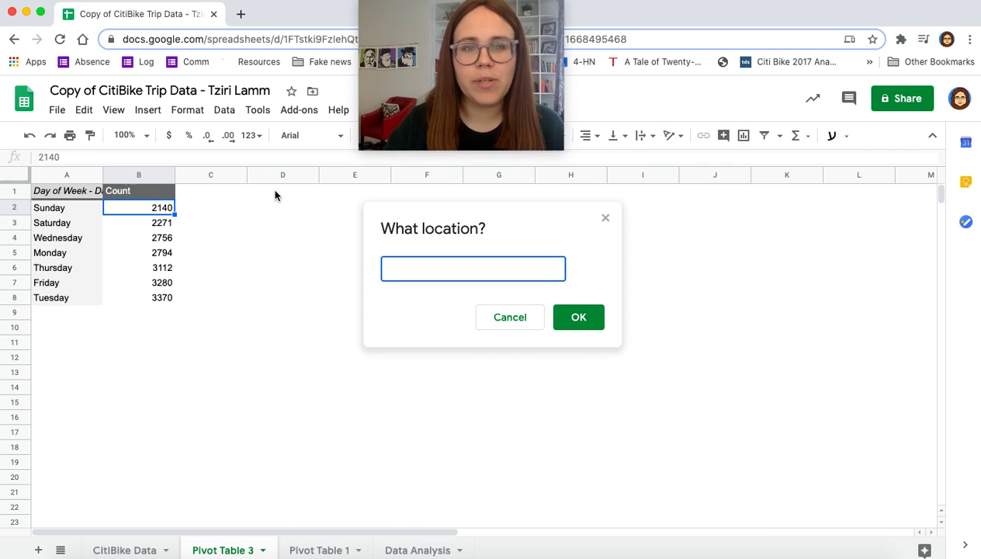
click(274, 195)
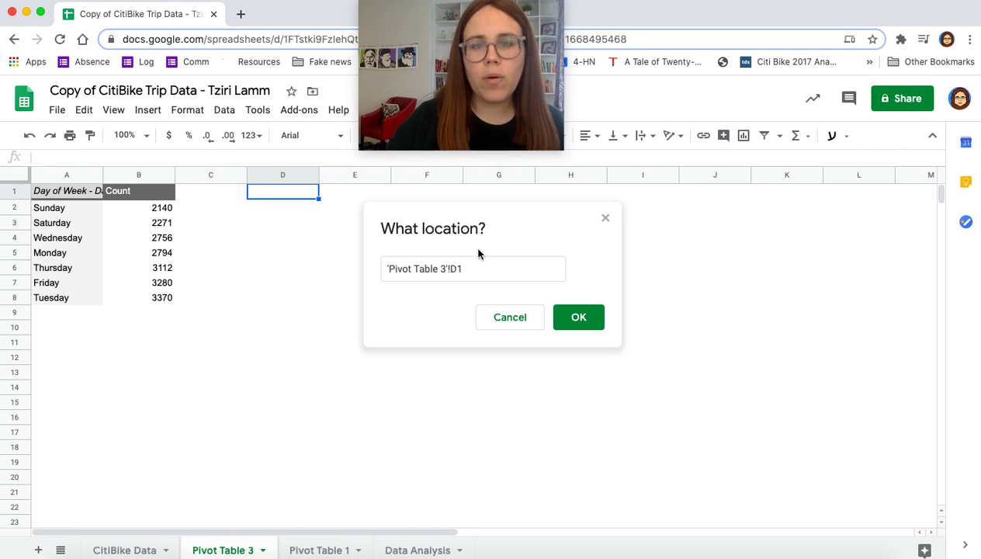
click(578, 317)
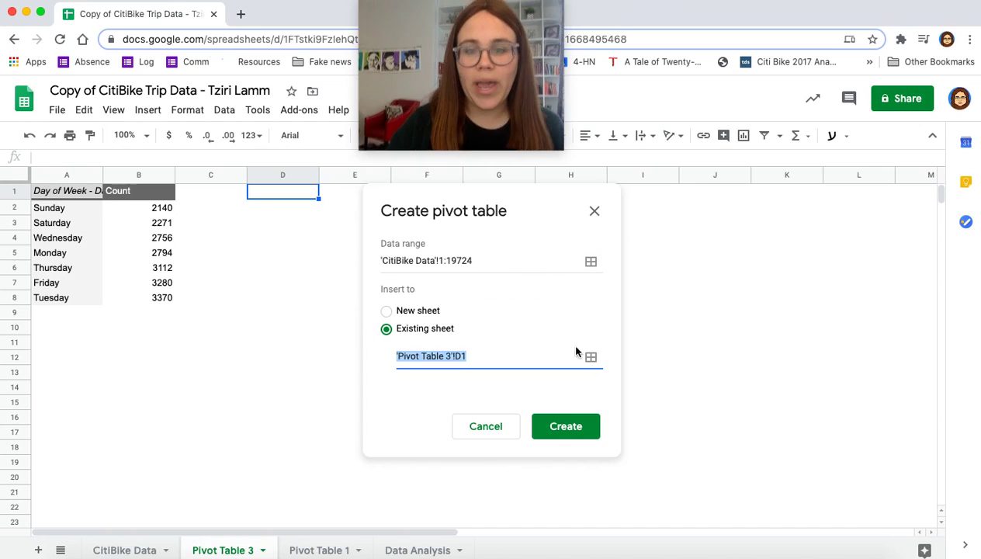
click(565, 425)
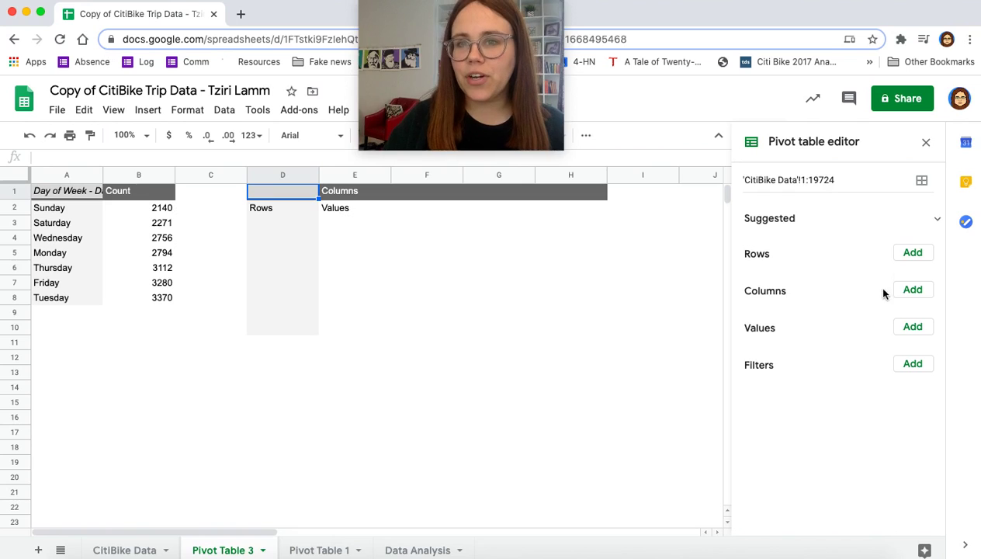
Add Start Station Id as a row field of the new pivot table and turn off its totals.
click(936, 221)
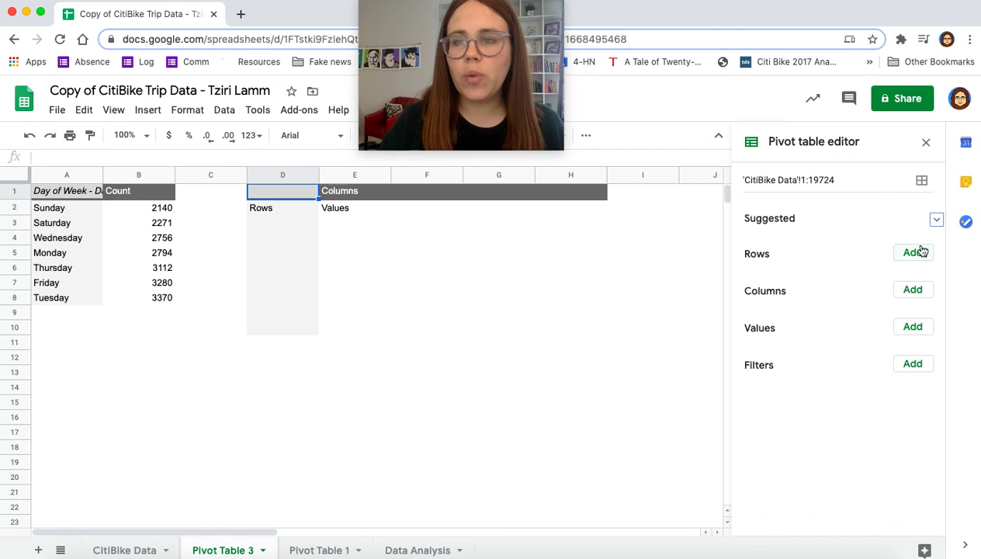
click(917, 250)
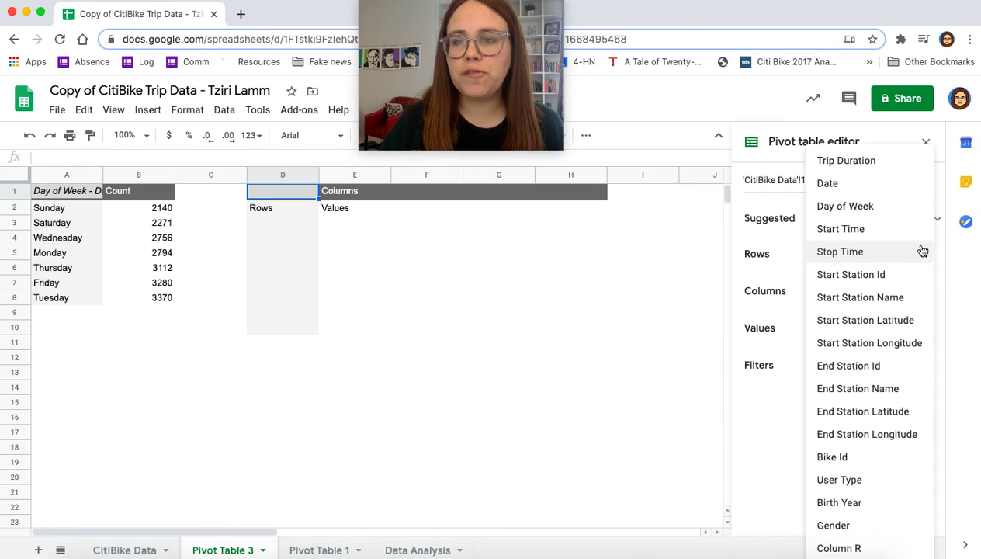
click(877, 274)
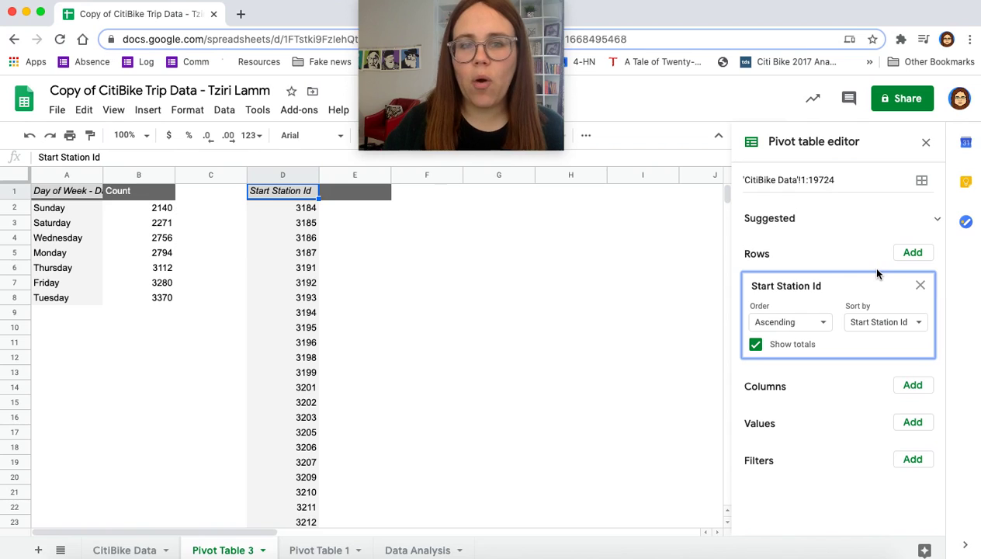
scroll(387, 389, down, 15)
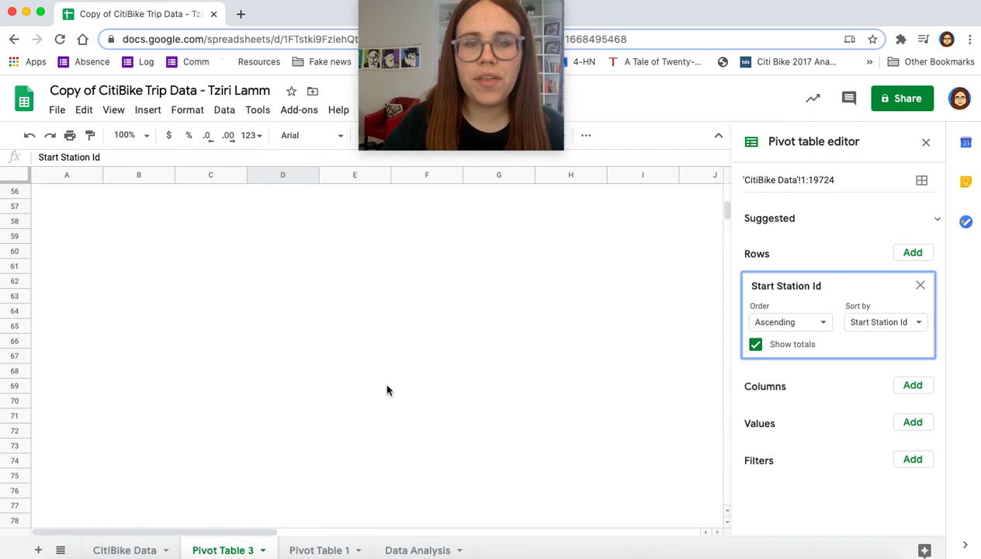
scroll(387, 389, up, 15)
click(757, 345)
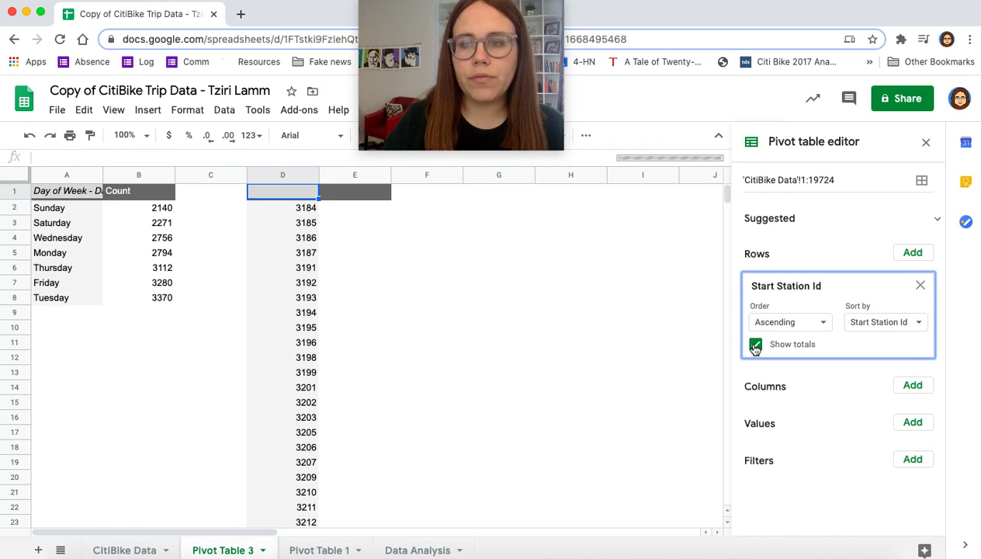
click(755, 346)
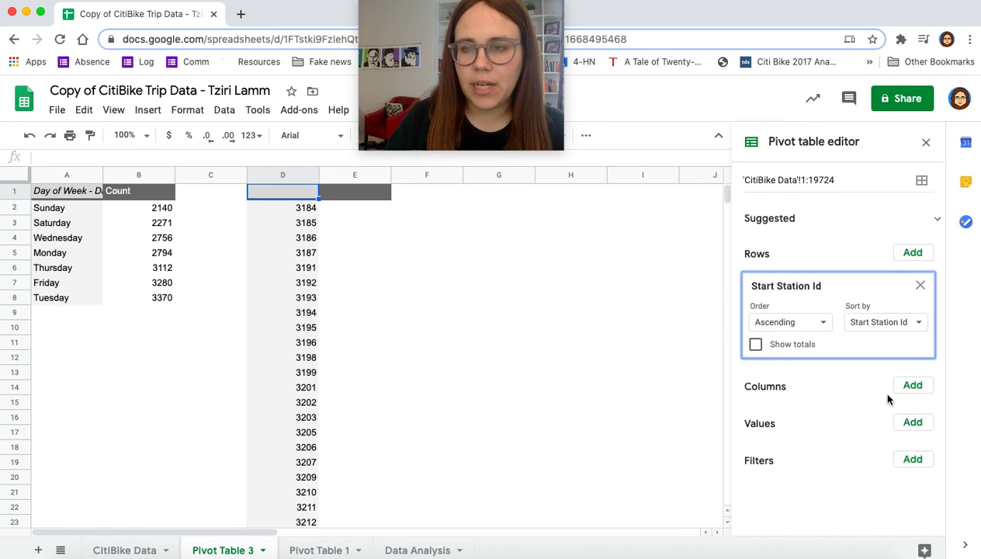
Add Start Station Name as a second row field and turn off its totals.
click(911, 254)
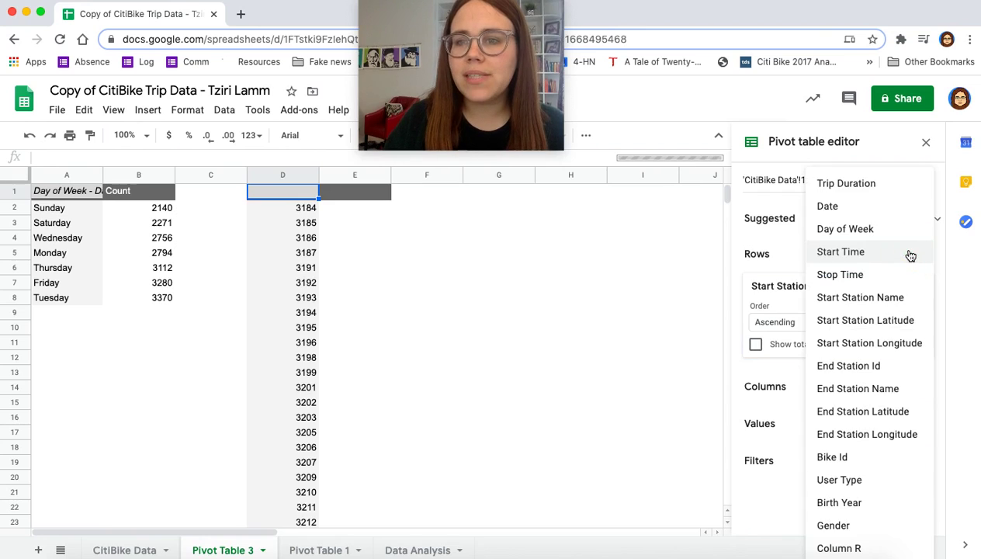
click(883, 294)
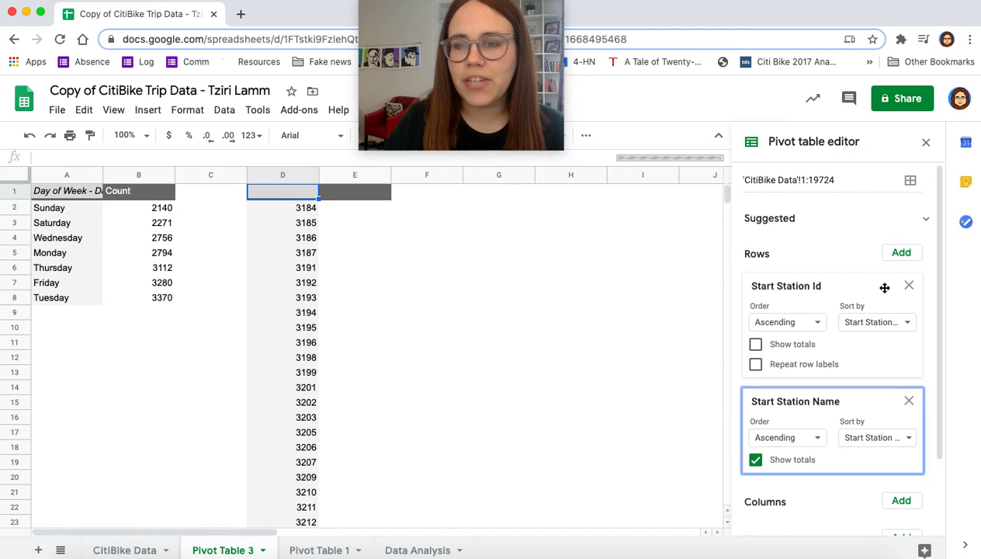
click(757, 460)
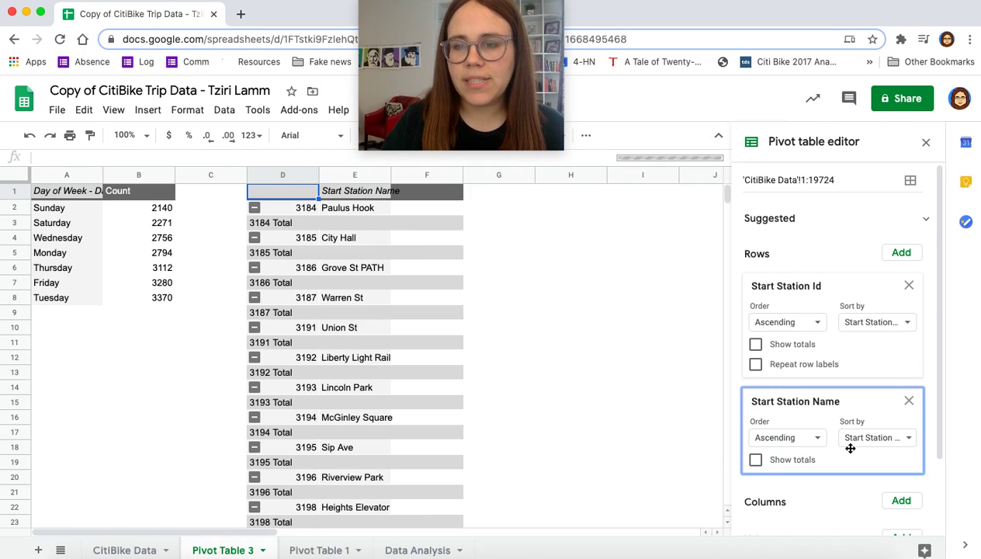
Add Start Station Id to the pivot table's values, summarized by COUNTA.
scroll(849, 445, down, 3)
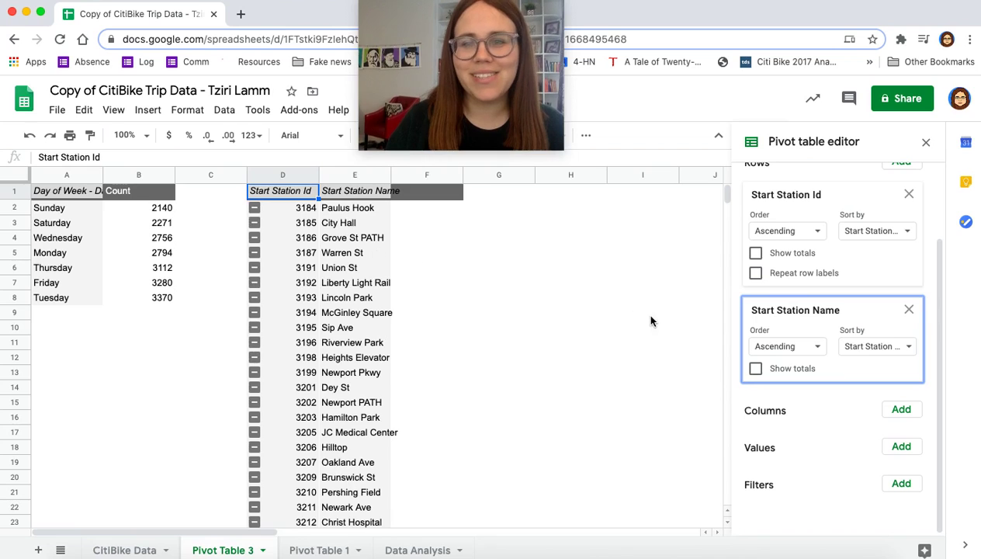
click(900, 448)
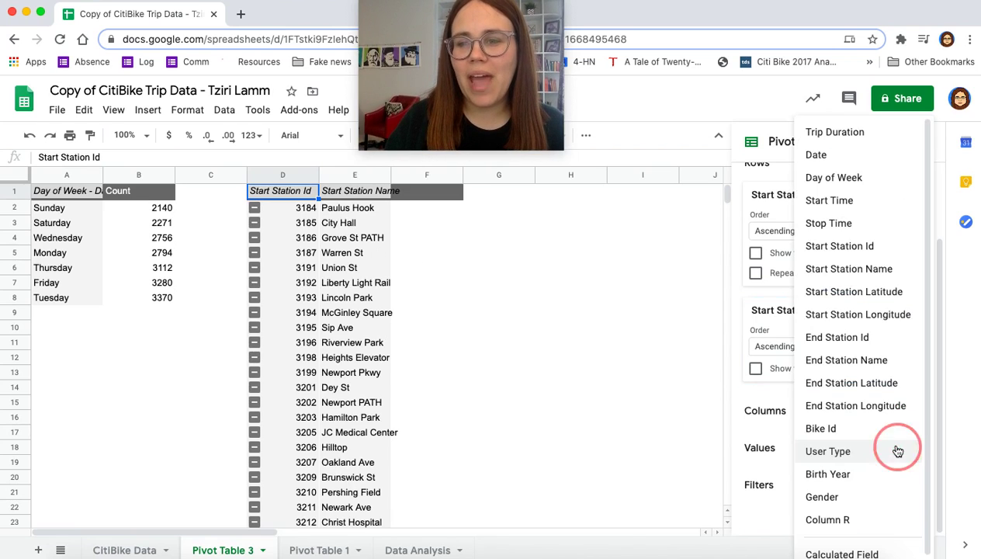
click(873, 246)
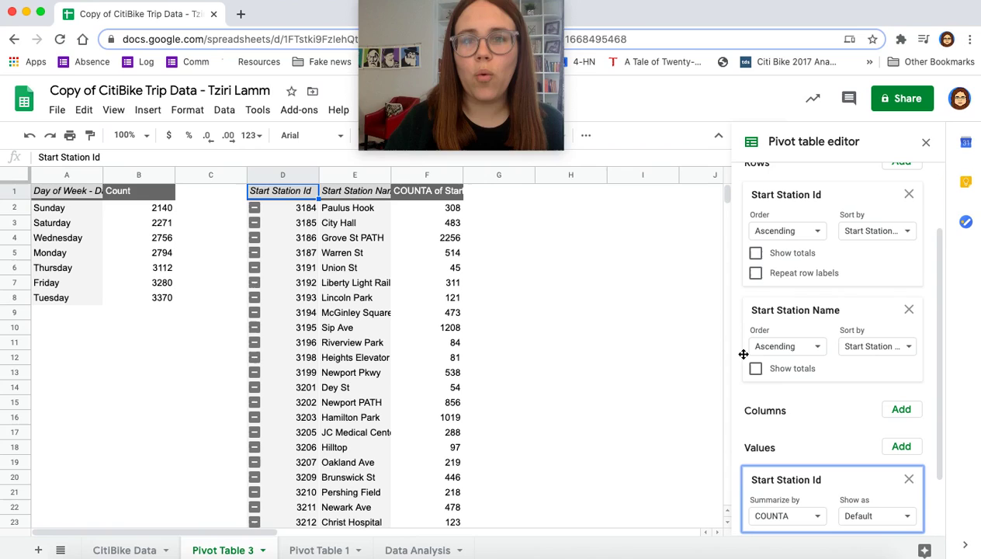
Sort the Start Station Id rows by COUNTA of Start Station Id in descending order.
click(868, 237)
click(868, 279)
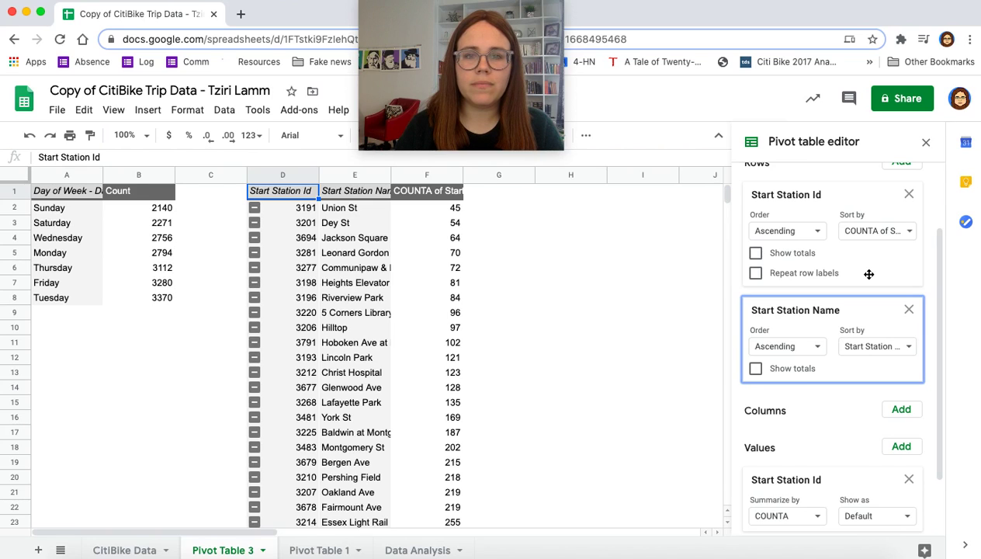
click(805, 236)
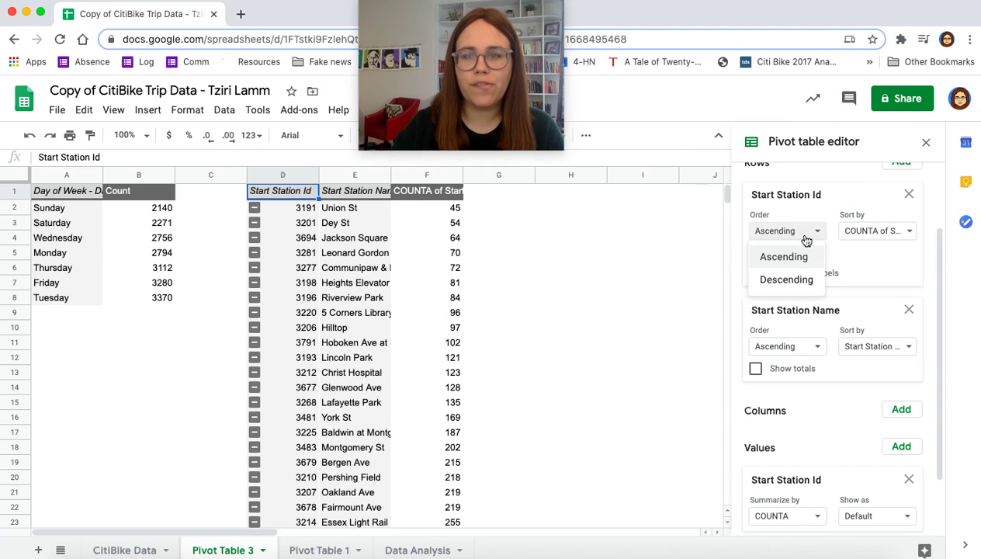
click(802, 276)
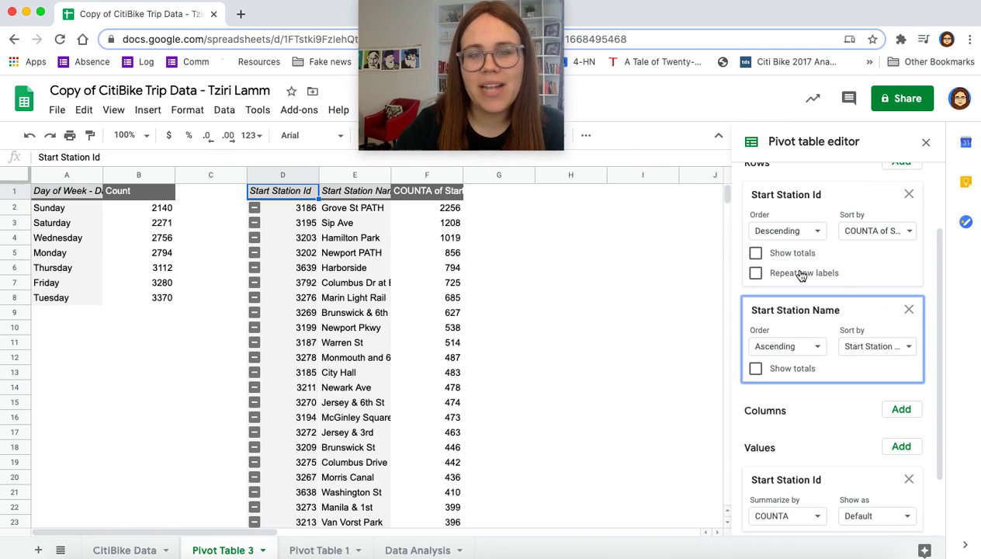
Remove Start Station Id from the rows and sort the Start Station Name rows by COUNTA of Start Station Id.
scroll(834, 288, up, 3)
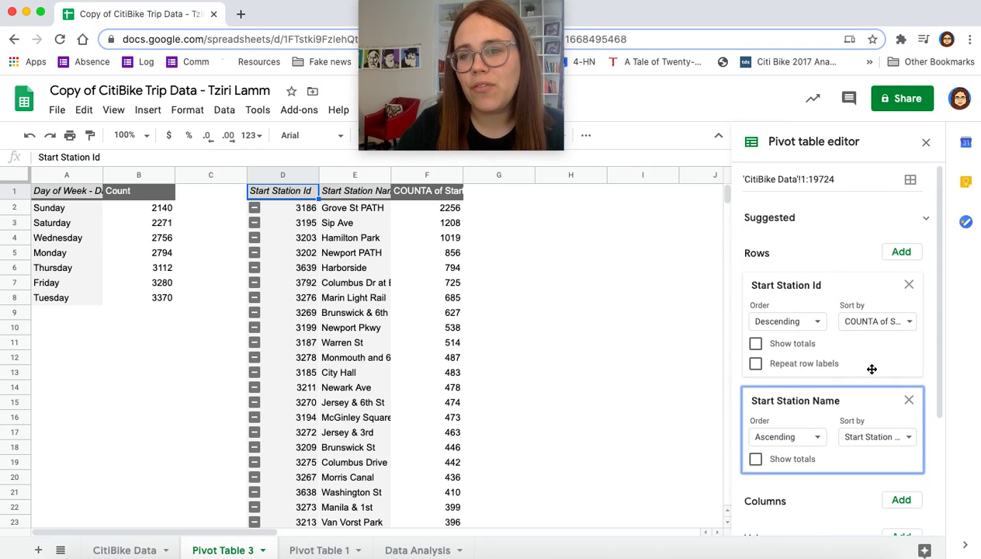
click(908, 285)
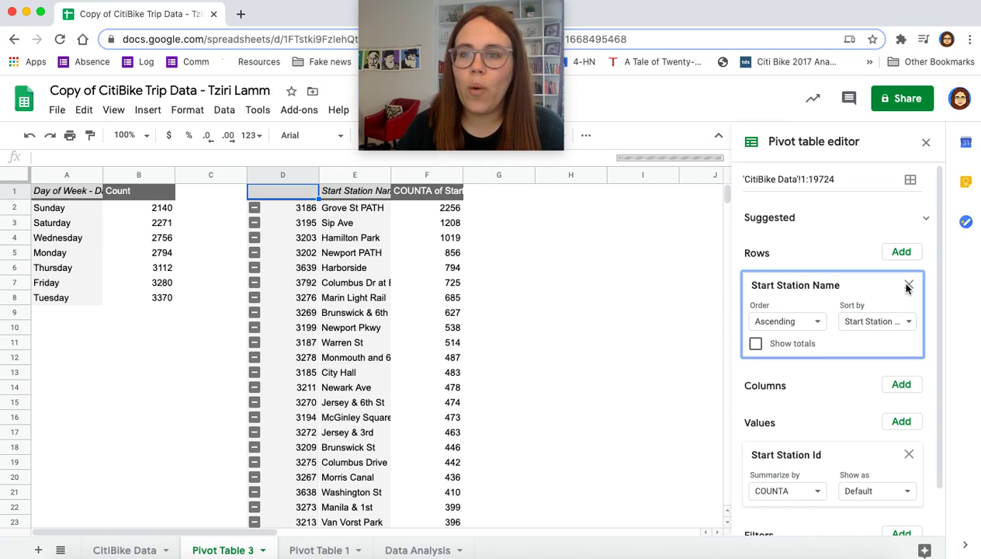
click(875, 324)
click(874, 371)
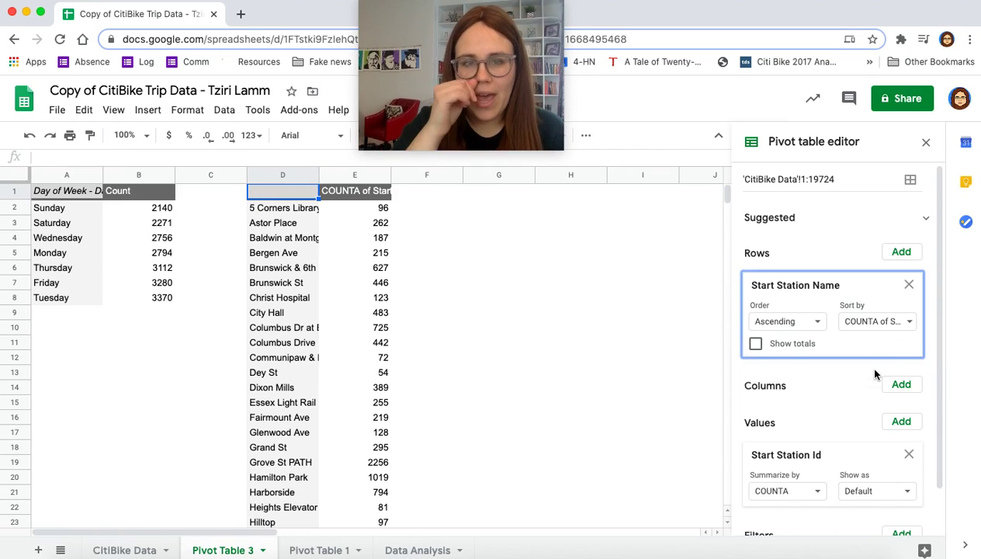